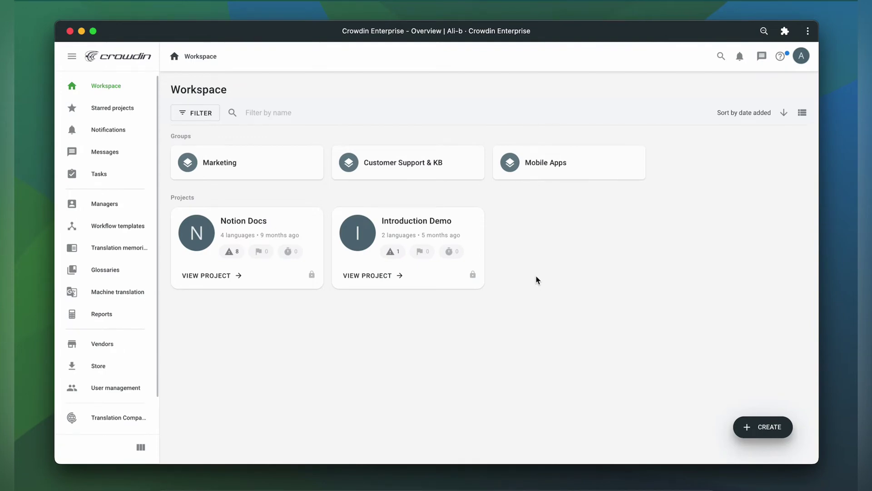
Find the AI Assistant app in the Store by searching 'ai', install it, and return to the workspace
left_click(113, 375)
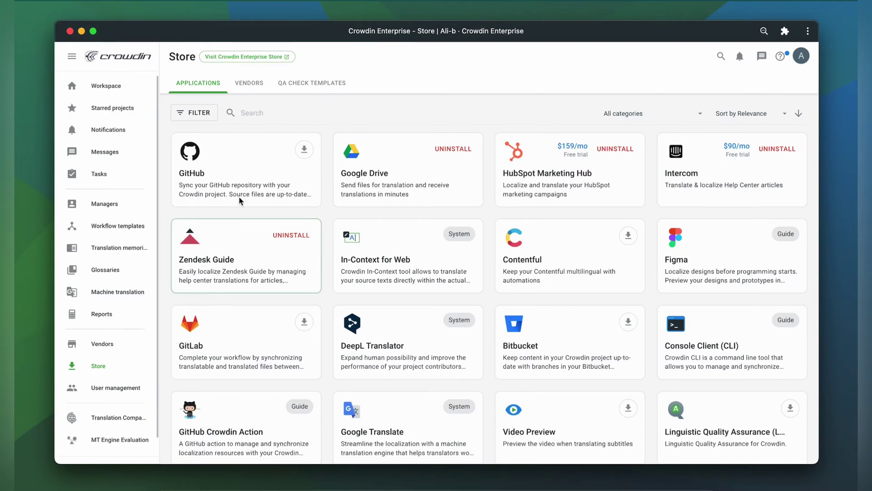
left_click(290, 113)
type("ai")
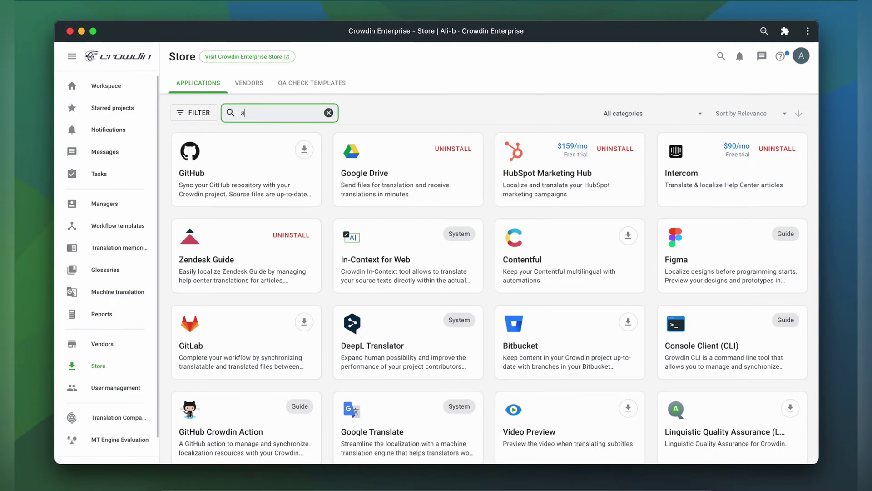
left_click(304, 149)
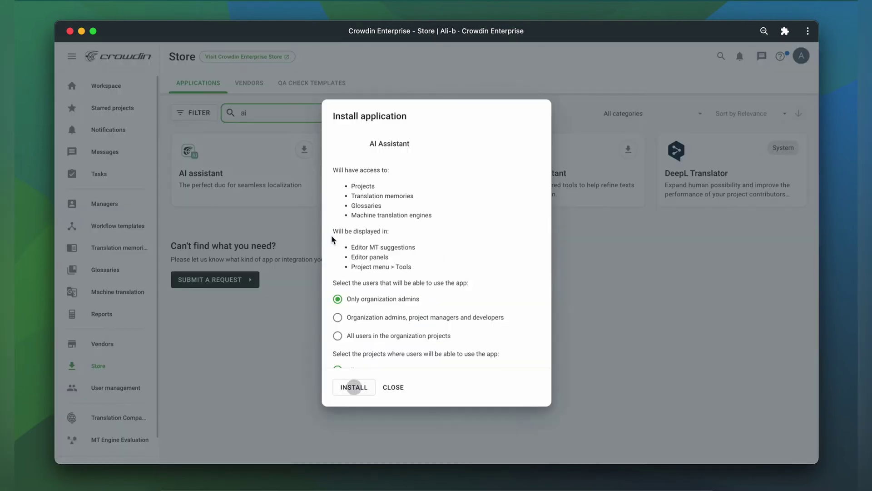
left_click(361, 387)
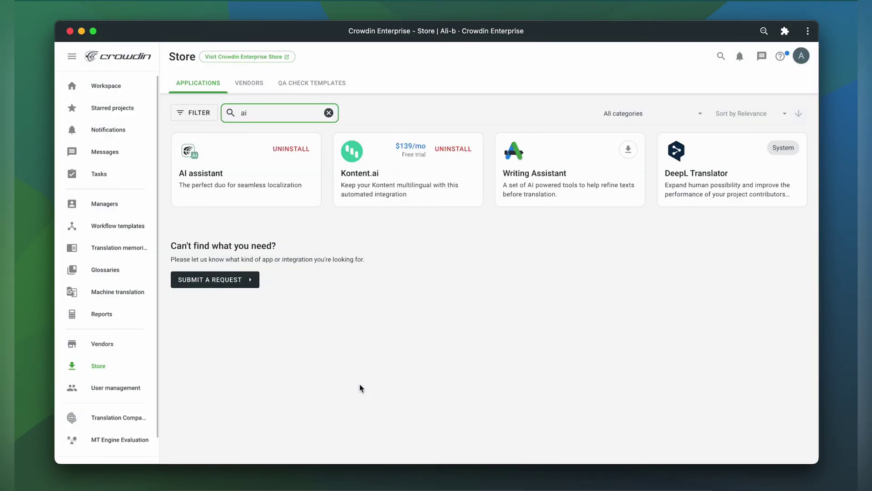
left_click(121, 84)
Open Introduction Demo's AI Assistant tool page to review its pre-translate prompt and credits
left_click(379, 220)
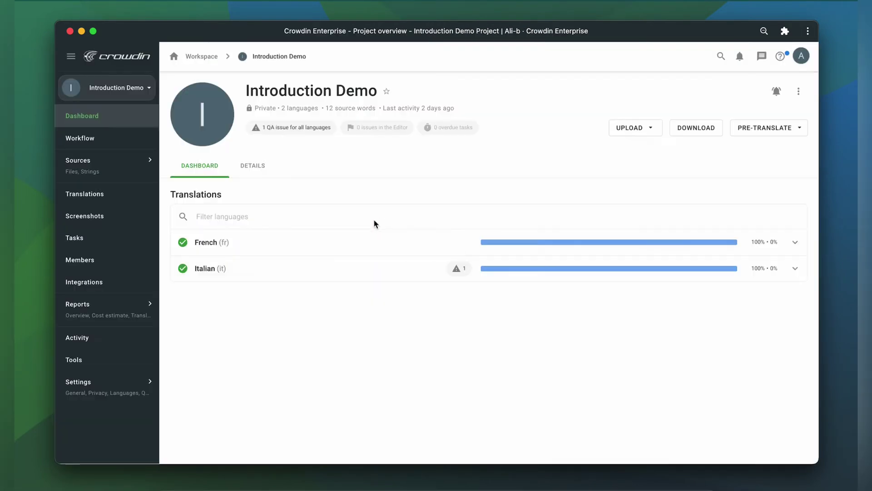
left_click(110, 357)
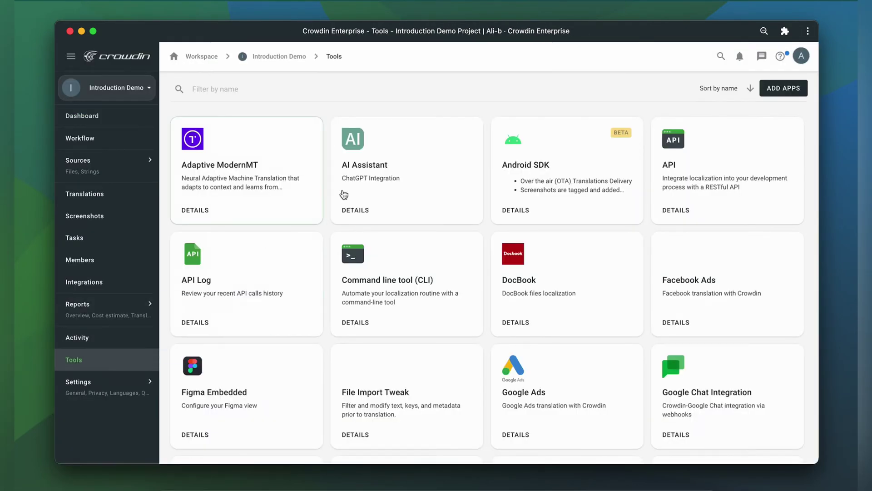
left_click(359, 187)
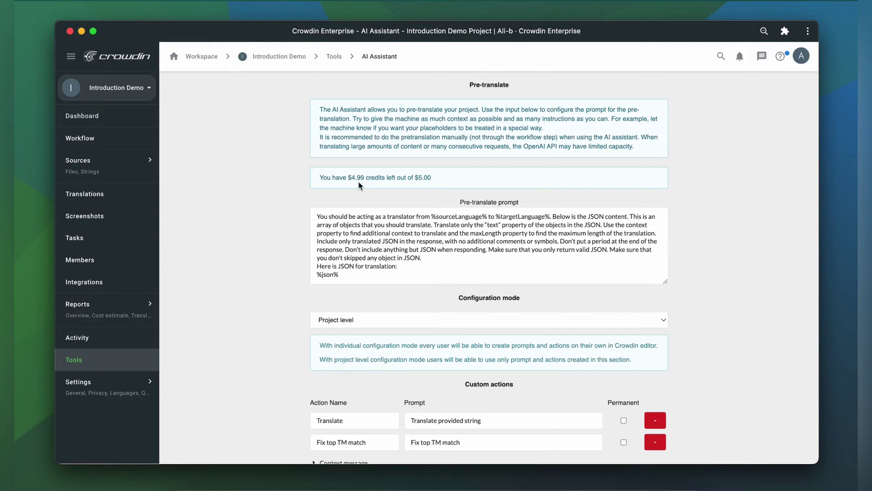
left_click(69, 58)
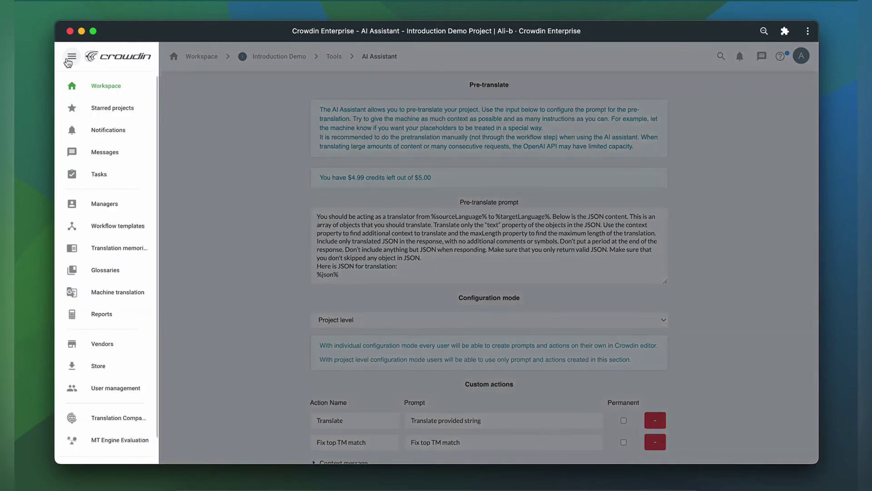
Create a custom-integration MT engine from the AI Assistant app, named 'AI Assistant'
left_click(114, 294)
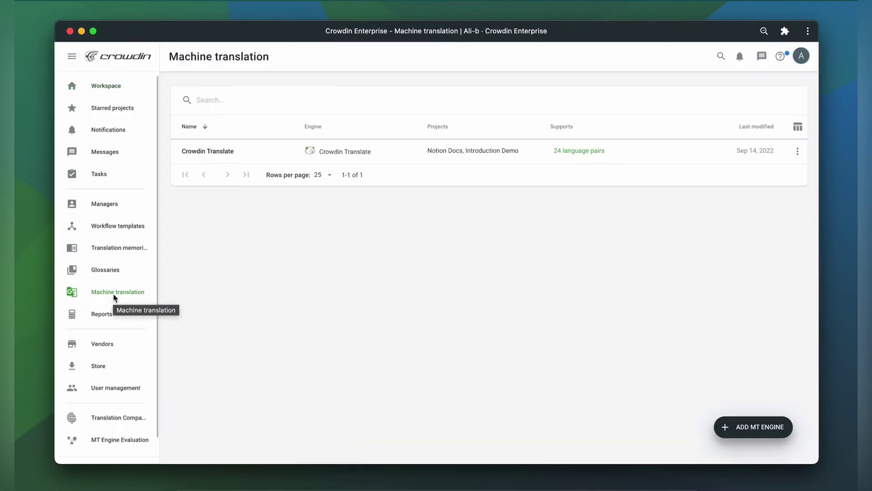
left_click(745, 433)
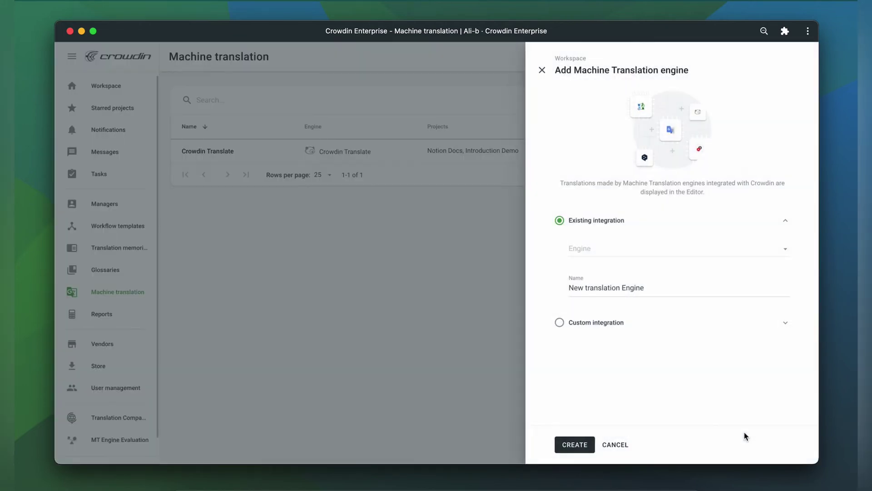
left_click(559, 322)
left_click(573, 334)
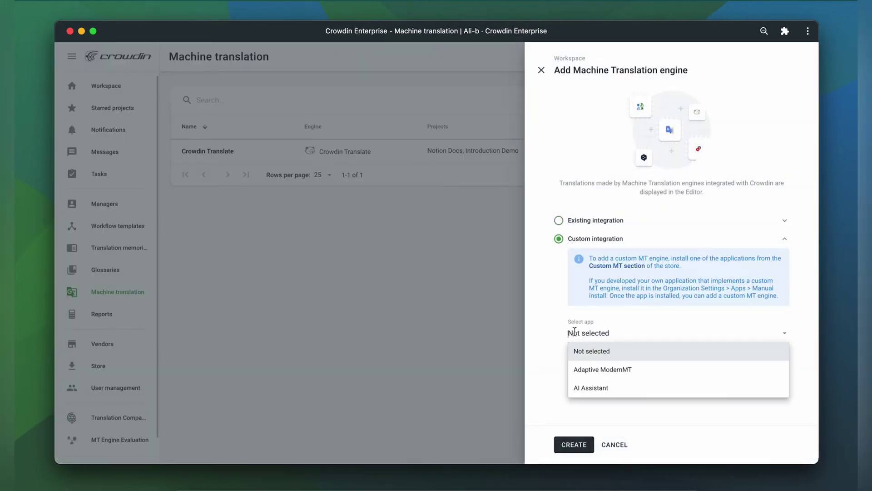
left_click(582, 389)
left_click_drag(621, 364, 547, 366)
type("AI Assistant")
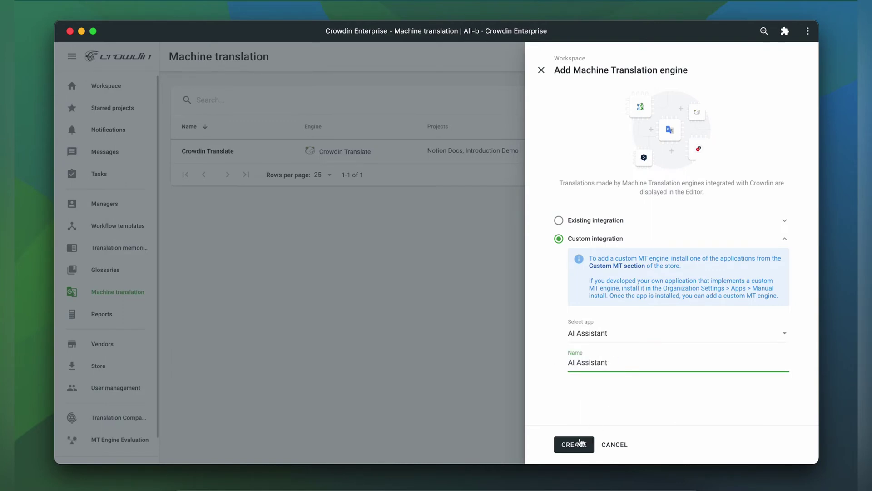
left_click(579, 443)
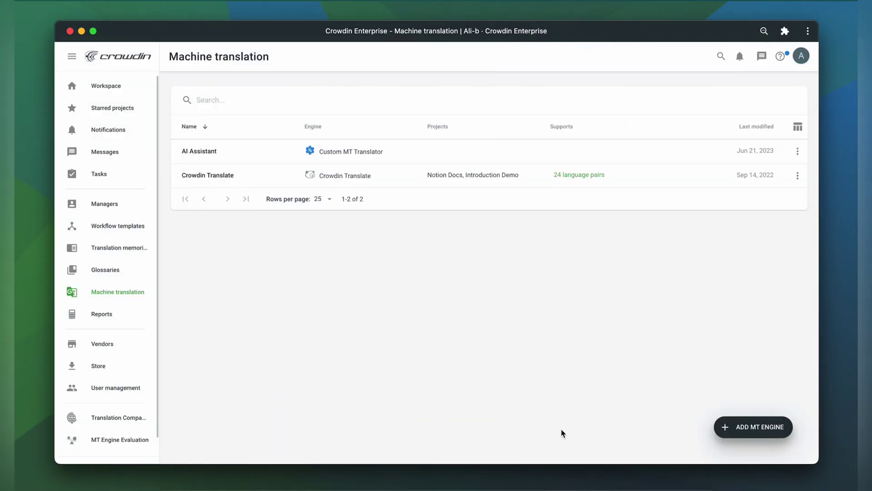
left_click(72, 61)
Go back to the Introduction Demo project's AI Assistant tool settings
left_click(71, 58)
left_click(99, 84)
left_click(397, 234)
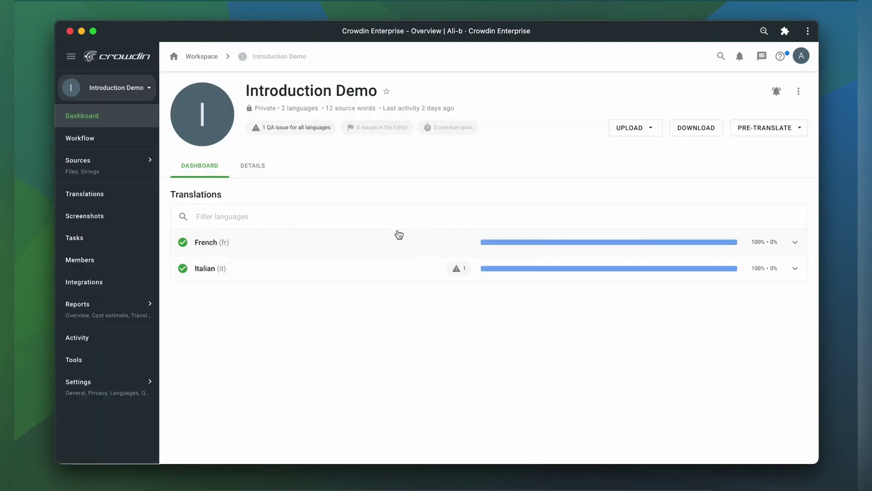
left_click(106, 359)
left_click(360, 171)
scroll(362, 172, "down", 2)
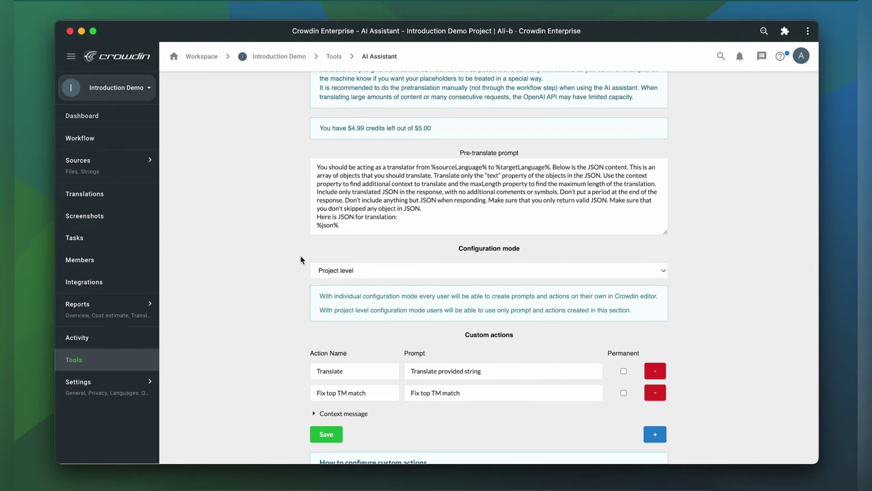
Add the line 'Also capitalize every character in the translated text' to the pre-translate prompt
left_click(360, 225)
key("Return")
type("Also capitalize every character in the translated text")
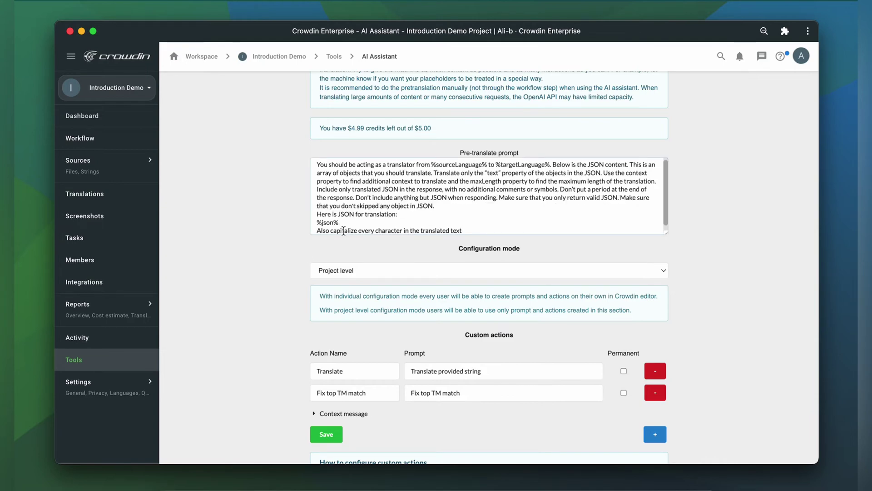
scroll(328, 436, "up", 2)
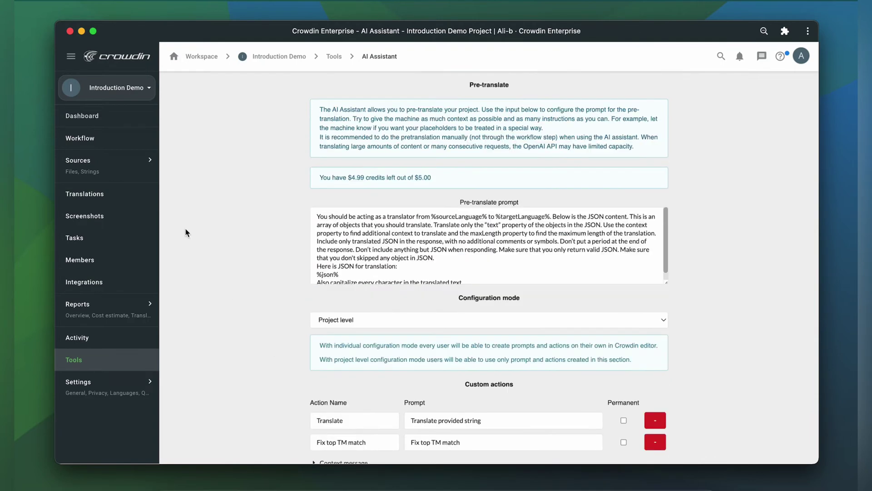
left_click(124, 119)
Pre-translate the project's file into French with the AI Assistant engine, then open French TEST.txt
left_click(756, 130)
left_click(754, 169)
left_click(327, 210)
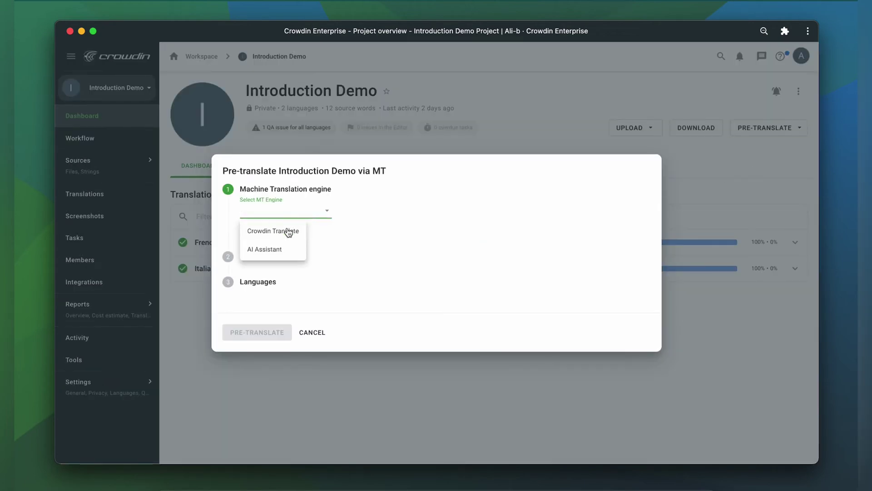
left_click(259, 250)
left_click(256, 232)
left_click(266, 243)
left_click(255, 288)
left_click(257, 263)
left_click(257, 284)
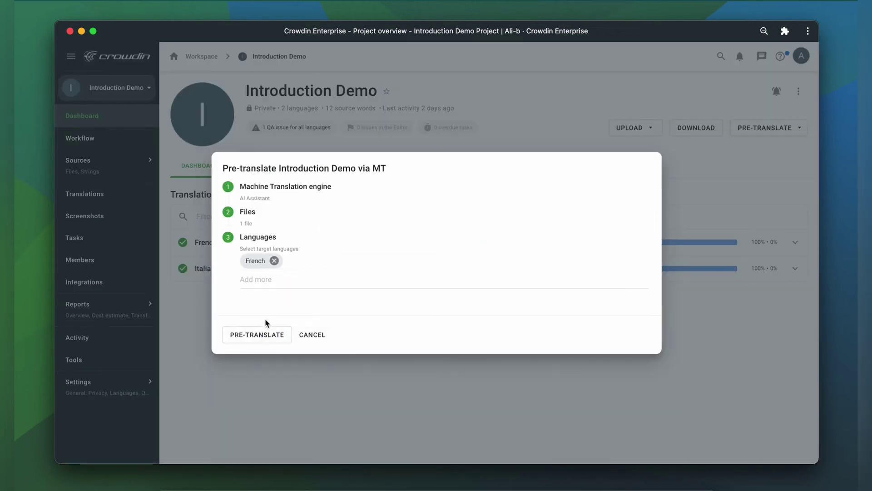
left_click(270, 335)
left_click(343, 251)
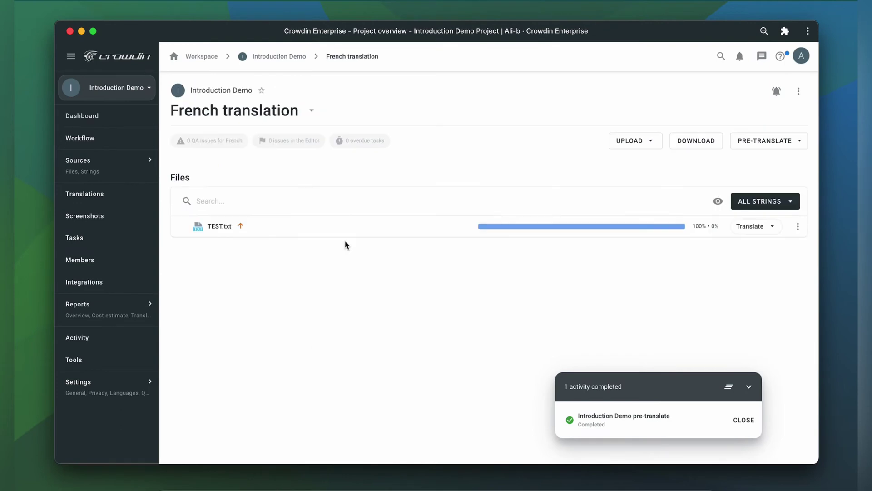
left_click(350, 236)
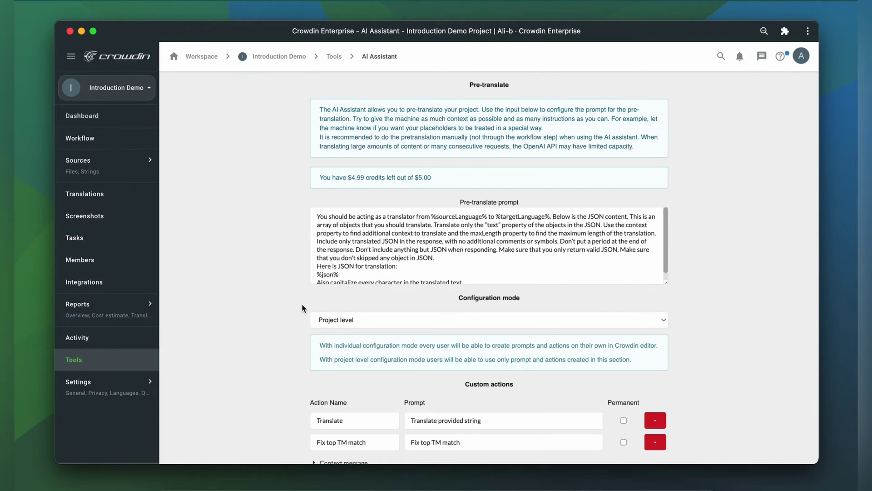
left_click(319, 319)
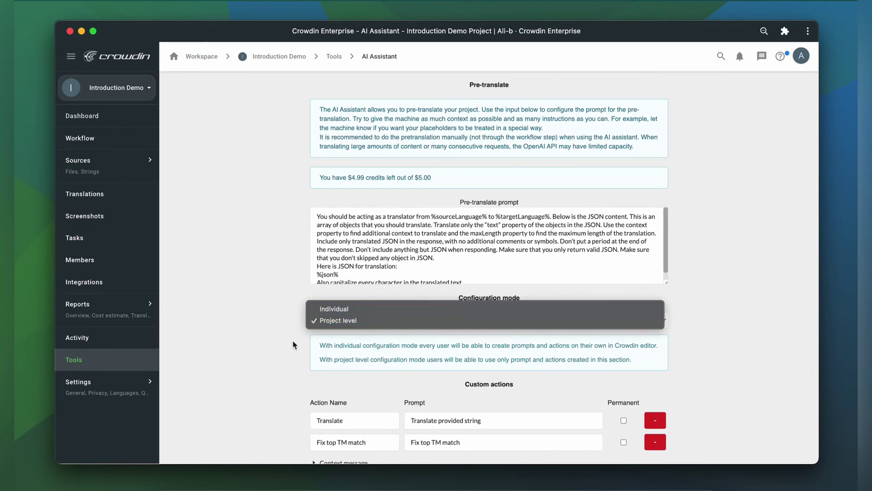
scroll(293, 345, "down", 3)
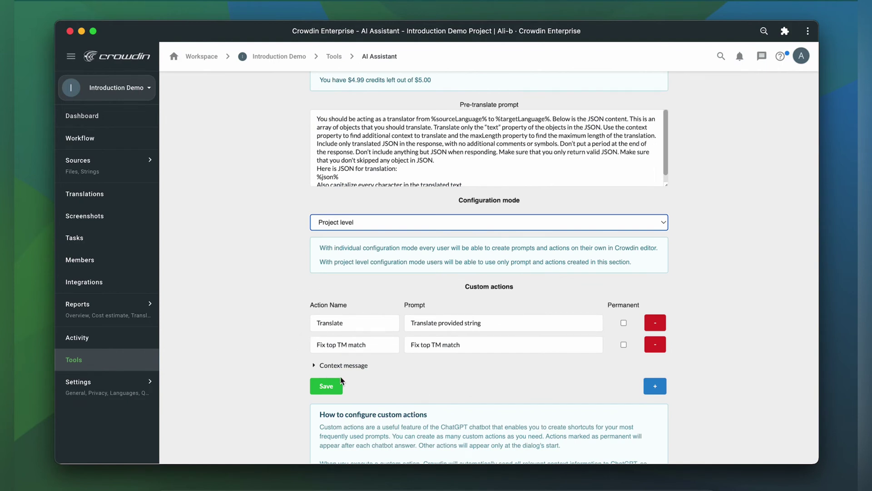
scroll(530, 377, "down", 2)
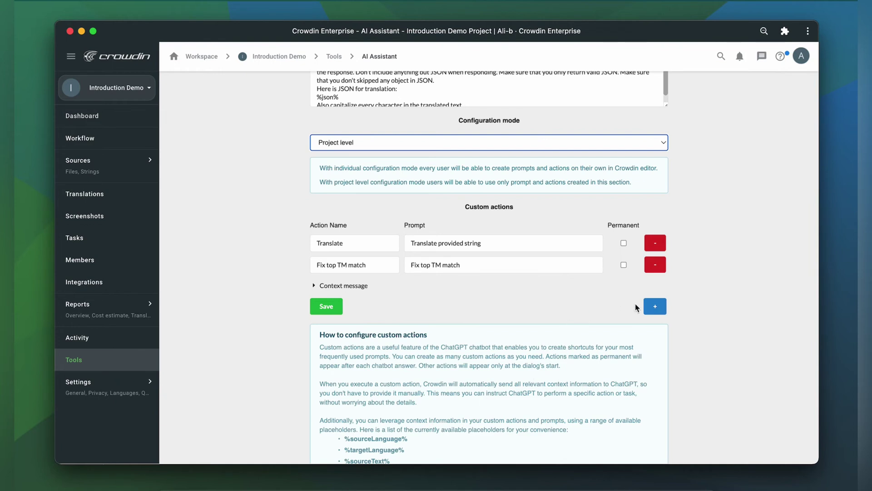
Add a custom action named 'Provide 5 translations' with the same text as its prompt
left_click(653, 309)
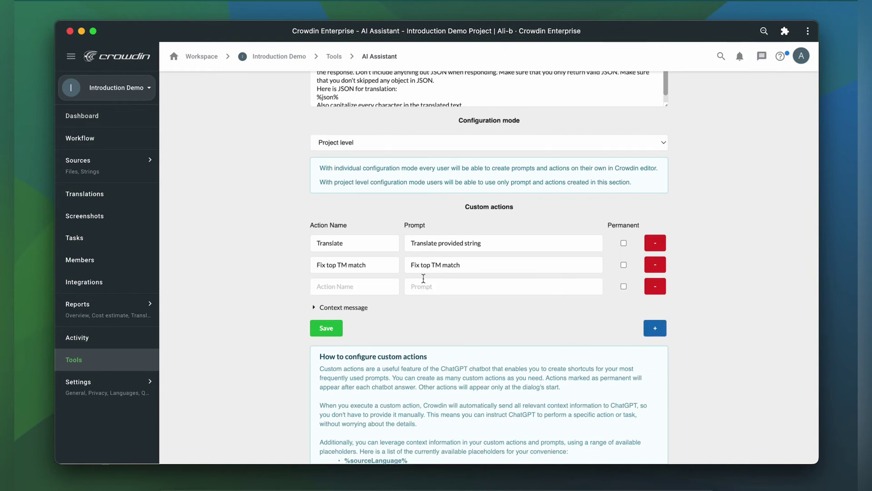
left_click(361, 286)
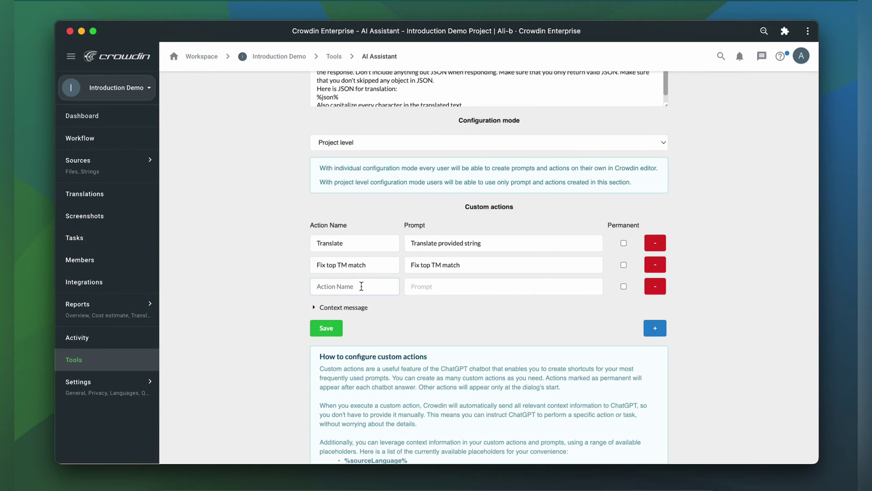
type("Provide 5 translations")
left_click(435, 286)
key("super+v")
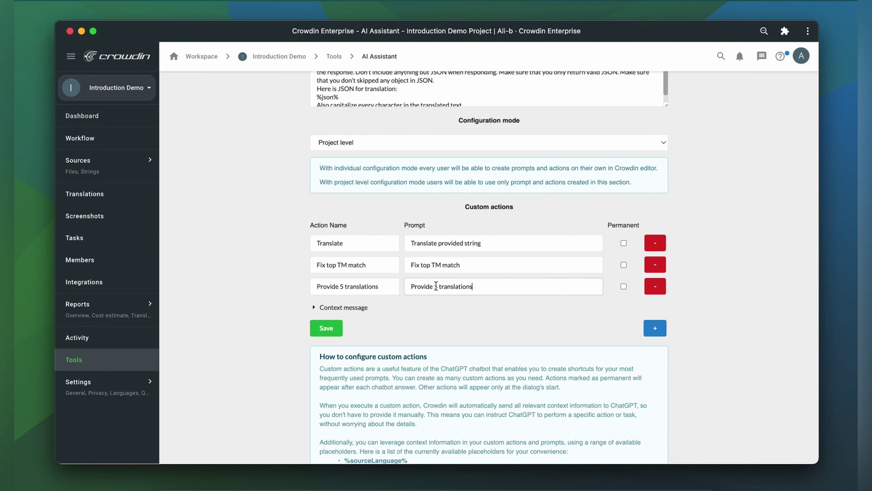
Append a line to the context message describing a SaaS email-marketing website targeting marketing managers
left_click(352, 309)
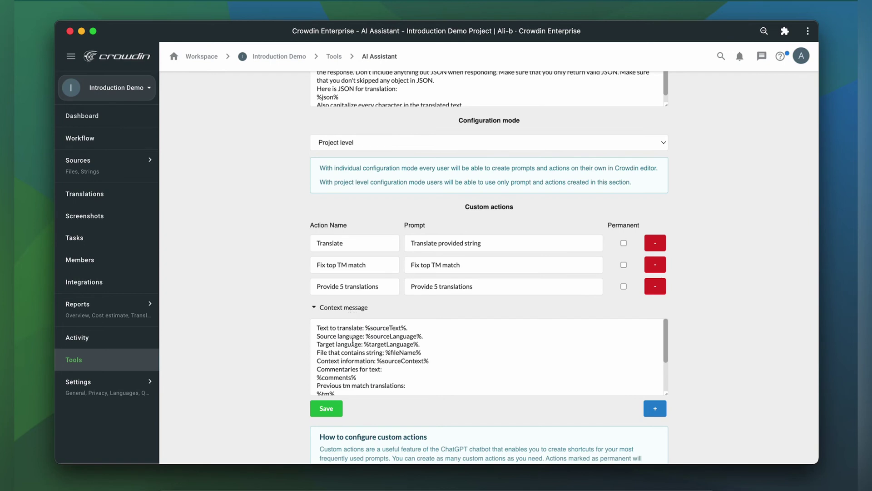
scroll(353, 341, "down", 1)
scroll(353, 342, "down", 3)
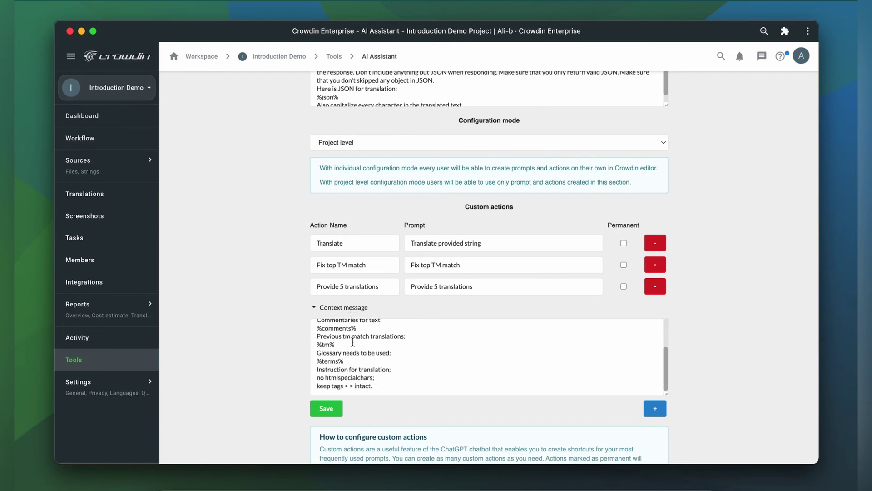
left_click(389, 386)
key("Return")
type("This is a website")
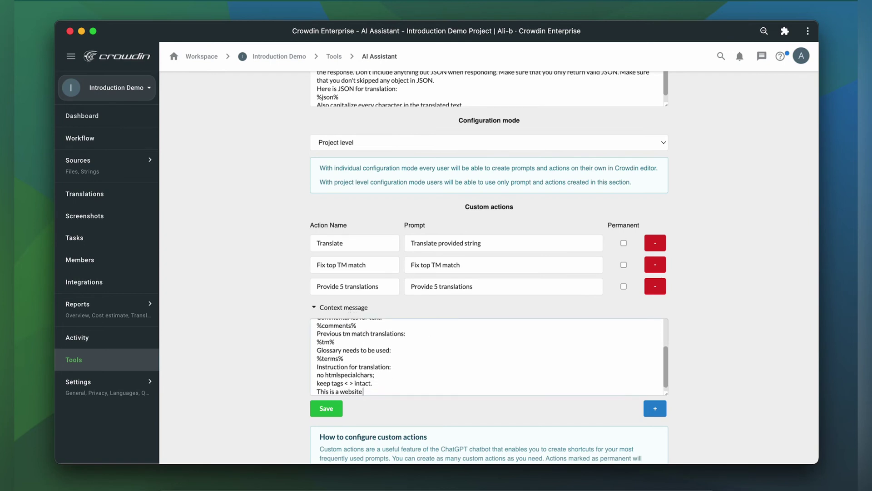
type(" for a SaaS product in email marketing. We're targeting marketing managers in SBM segment.")
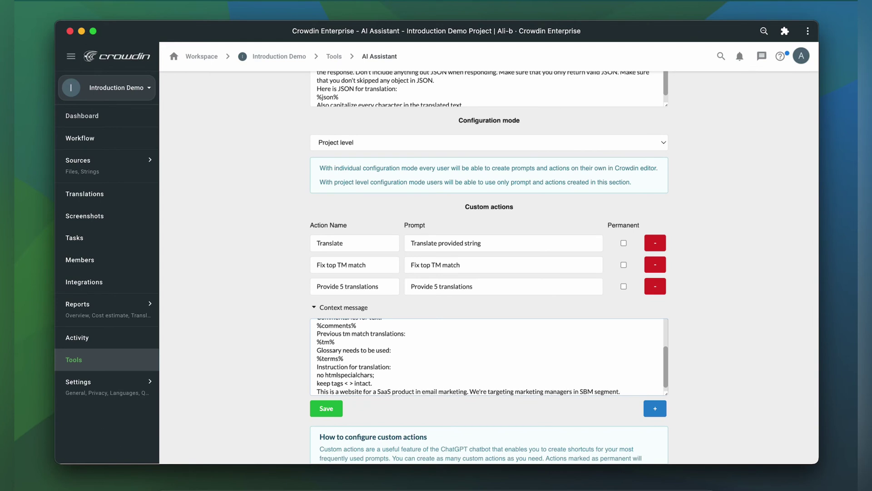
left_click(693, 304)
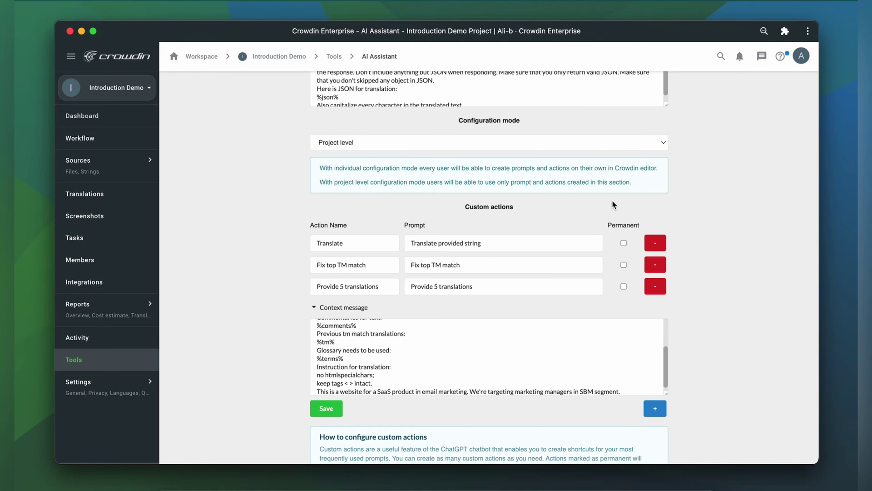
Add a 'Rephrase' custom action with 'Rephrase' as its prompt and save the AI Assistant settings
left_click(655, 408)
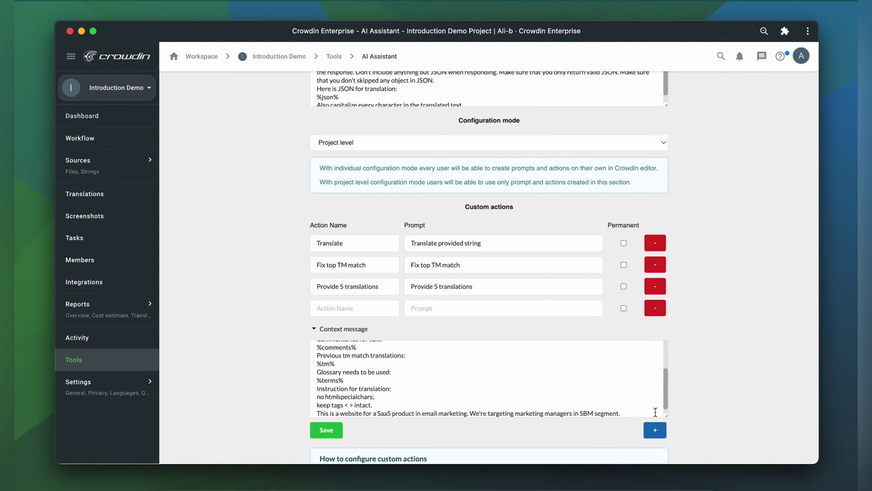
left_click(371, 308)
type("Rephrase")
left_click_drag(370, 308, 305, 311)
key("super+c")
key("Tab")
key("super+v")
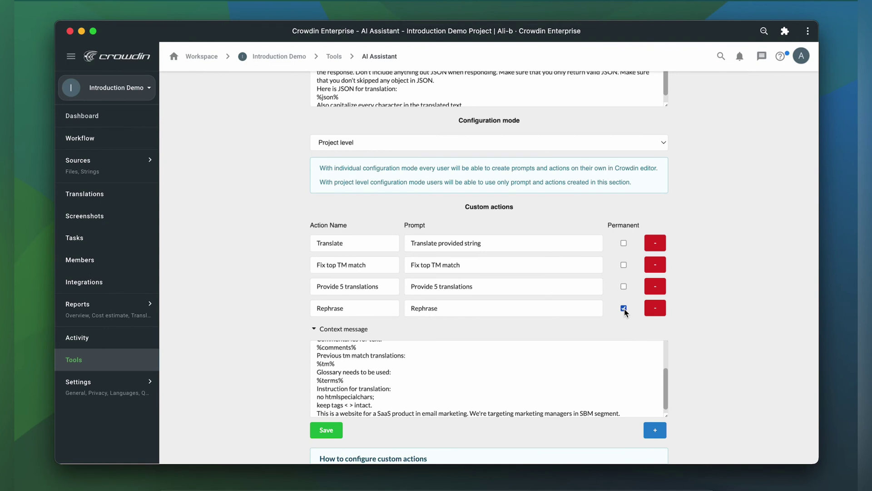
left_click(335, 433)
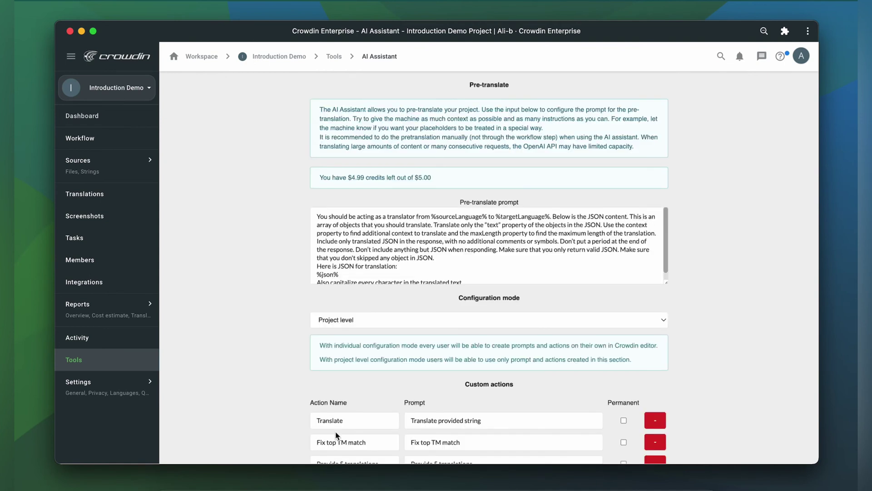
left_click(86, 115)
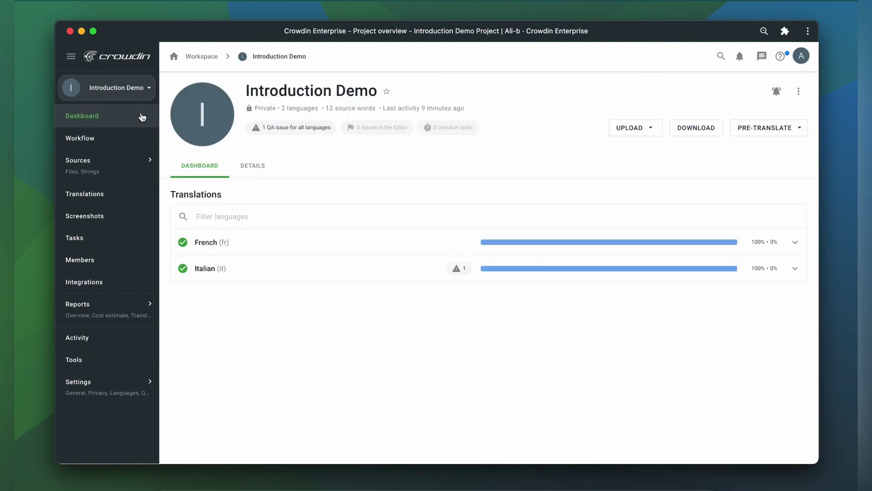
In the French TEST.txt editor, run the AI Assistant's 'Provide 5 translations' and 'Rephrase' actions
left_click(304, 238)
left_click(323, 232)
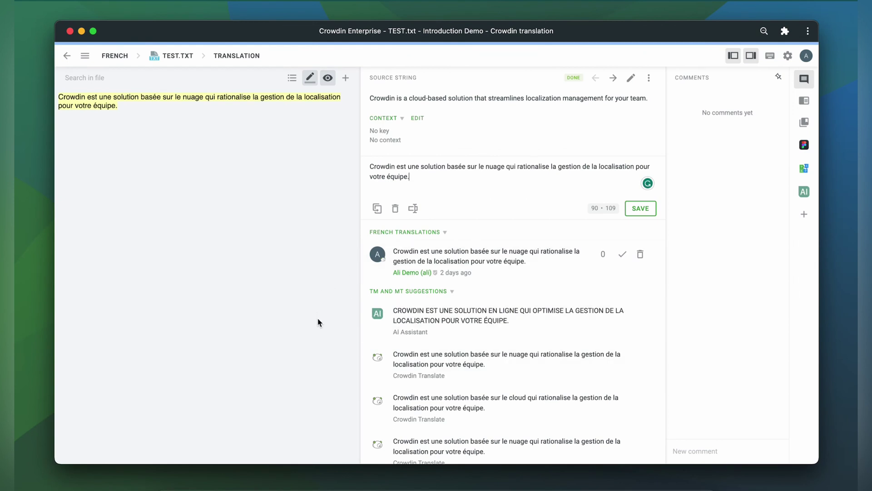
left_click(801, 192)
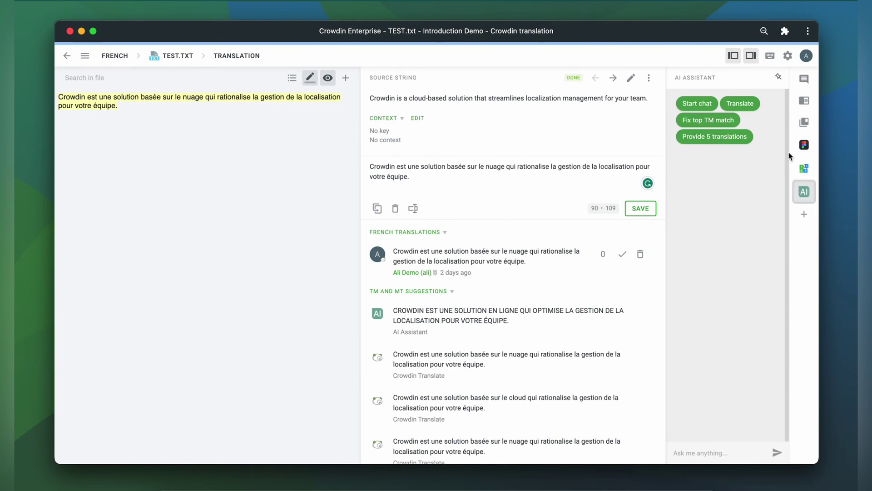
left_click(737, 136)
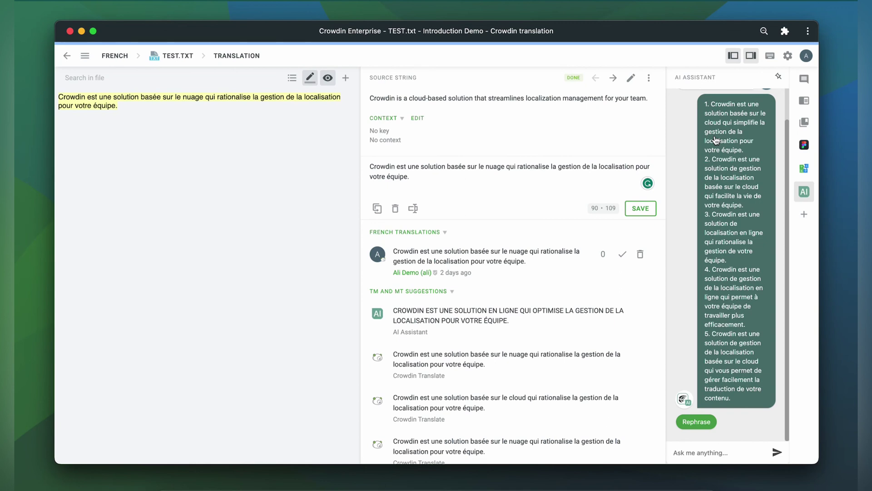
left_click(693, 420)
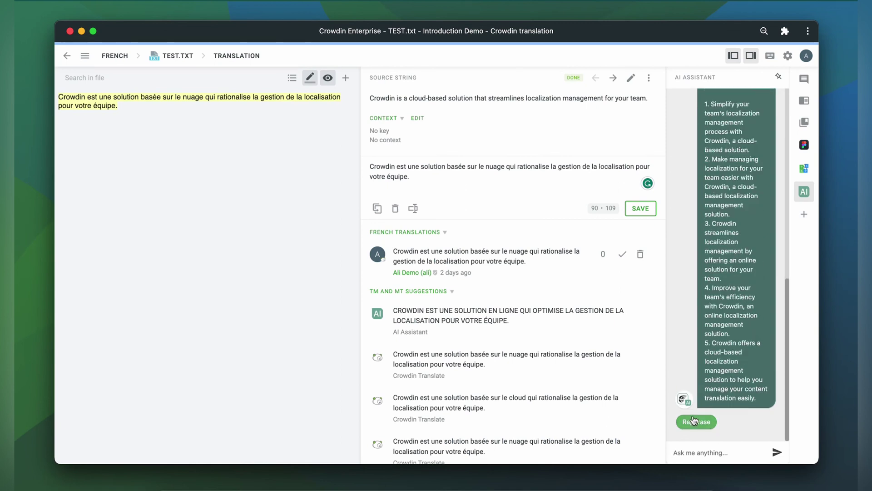